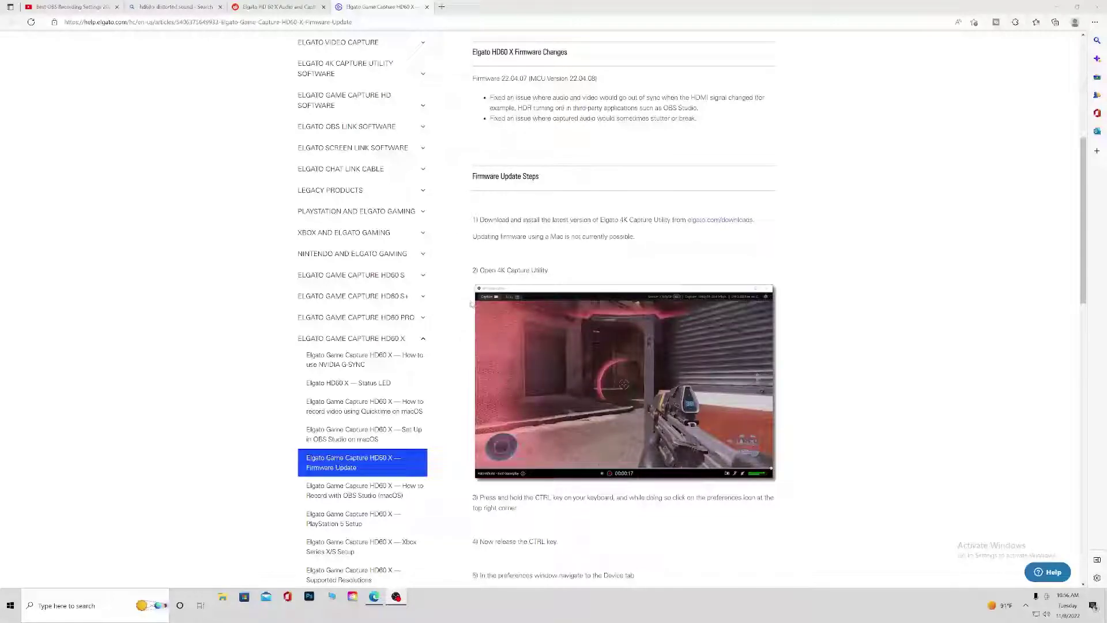
{"action": "scroll", "coordinate": [467, 293], "scroll_direction": "up", "scroll_amount": 1}
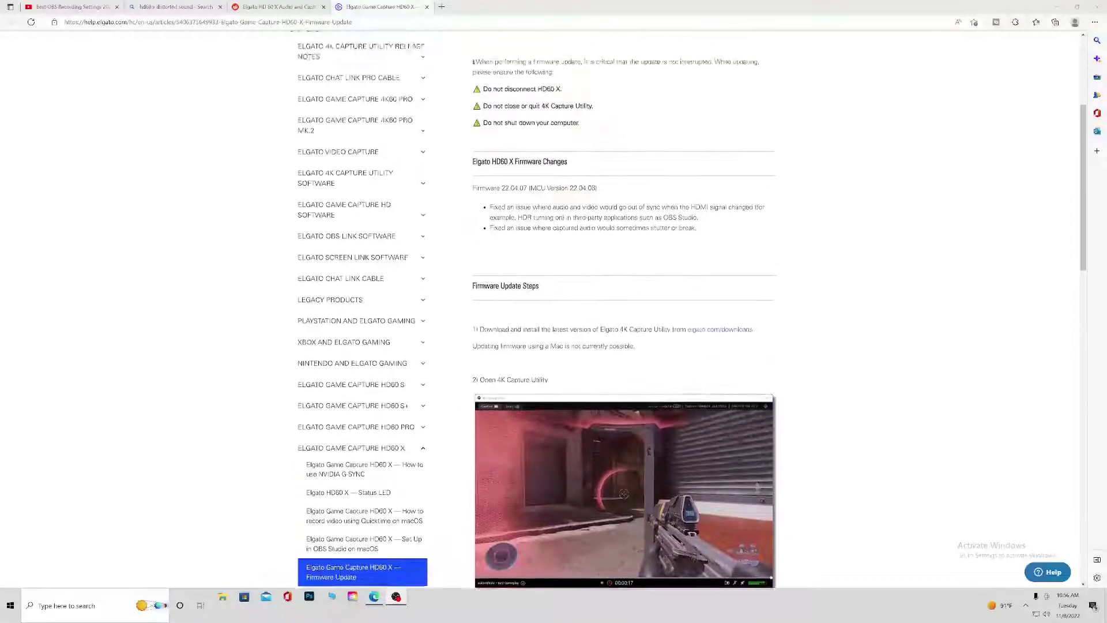
{"action": "scroll", "coordinate": [471, 289], "scroll_direction": "up", "scroll_amount": 1}
- Check the Reddit HD60 X audio thread, return to the firmware article, then show the desktop
{"action": "left_click", "coordinate": [279, 6]}
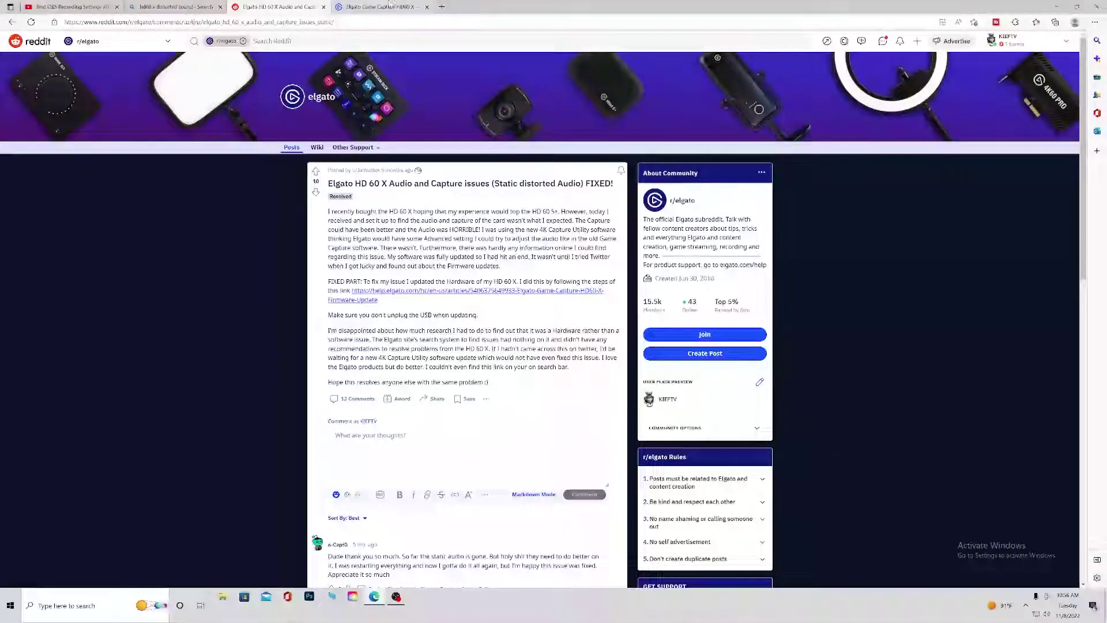
{"action": "mouse_move", "coordinate": [70, 6]}
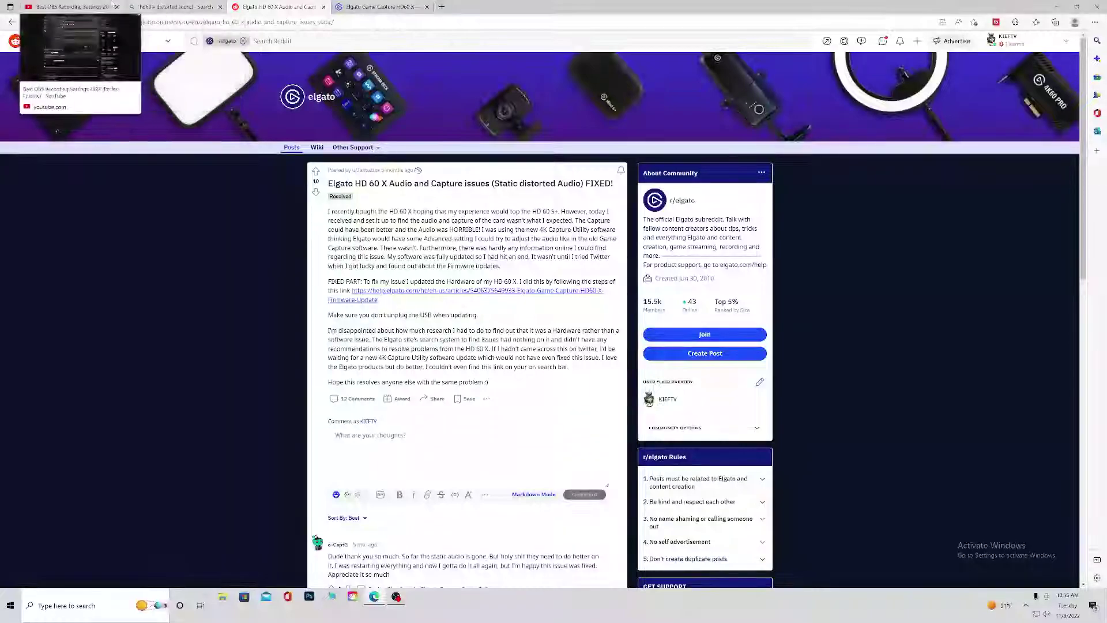
{"action": "left_click", "coordinate": [381, 7]}
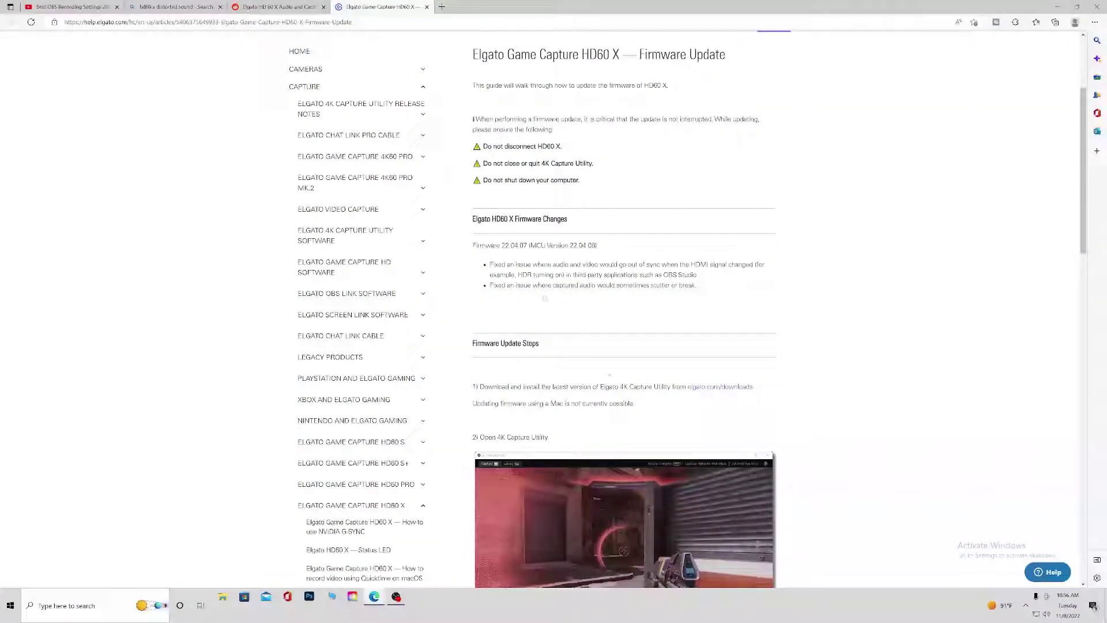
{"action": "scroll", "coordinate": [519, 226], "scroll_direction": "up", "scroll_amount": 1}
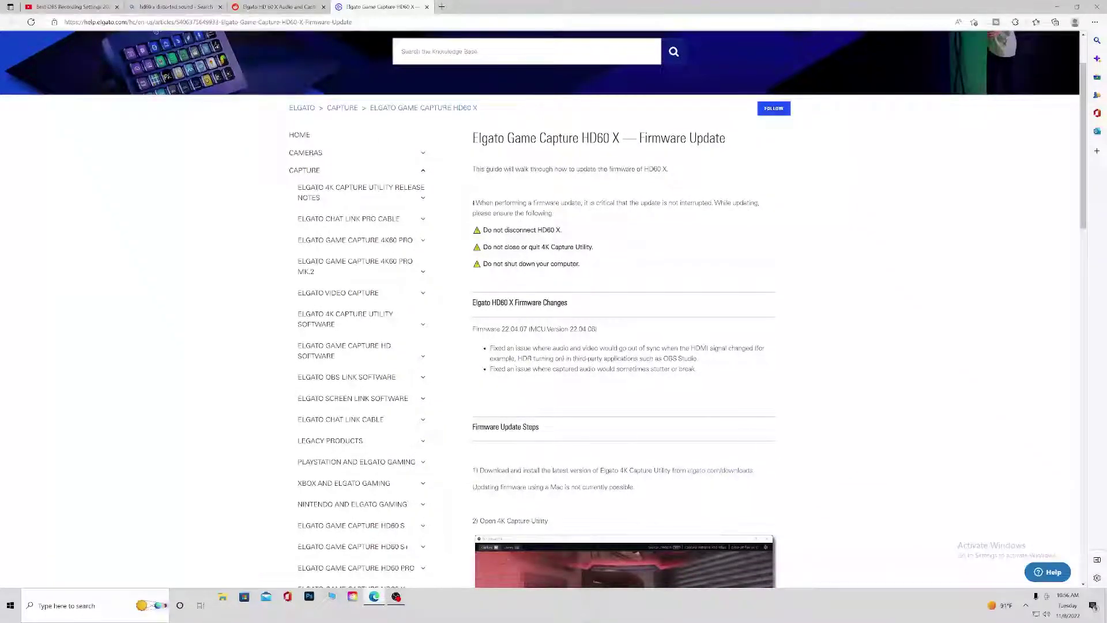
{"action": "scroll", "coordinate": [363, 95], "scroll_direction": "down", "scroll_amount": 1}
{"action": "scroll", "coordinate": [433, 138], "scroll_direction": "down", "scroll_amount": 2}
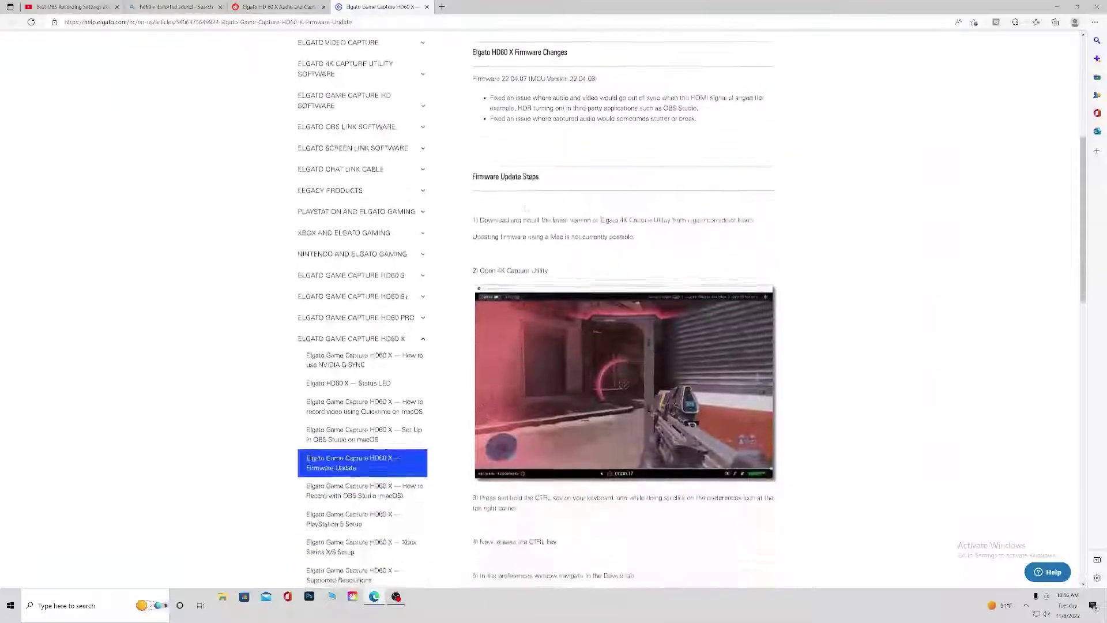
{"action": "scroll", "coordinate": [485, 169], "scroll_direction": "down", "scroll_amount": 1}
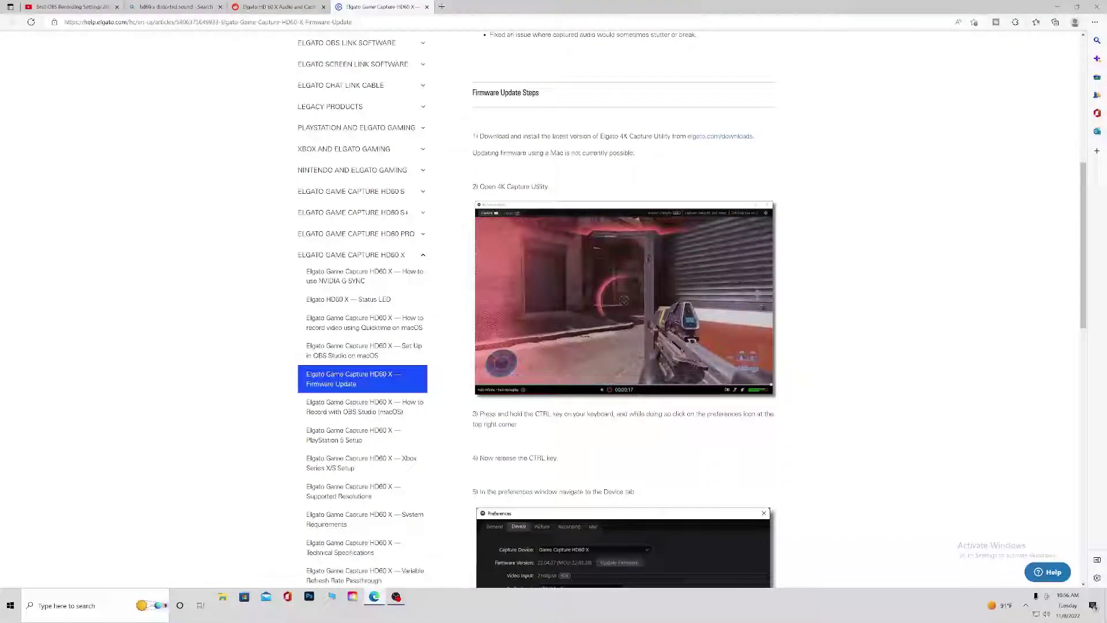
{"action": "scroll", "coordinate": [627, 169], "scroll_direction": "down", "scroll_amount": 1}
{"action": "scroll", "coordinate": [605, 163], "scroll_direction": "down", "scroll_amount": 1}
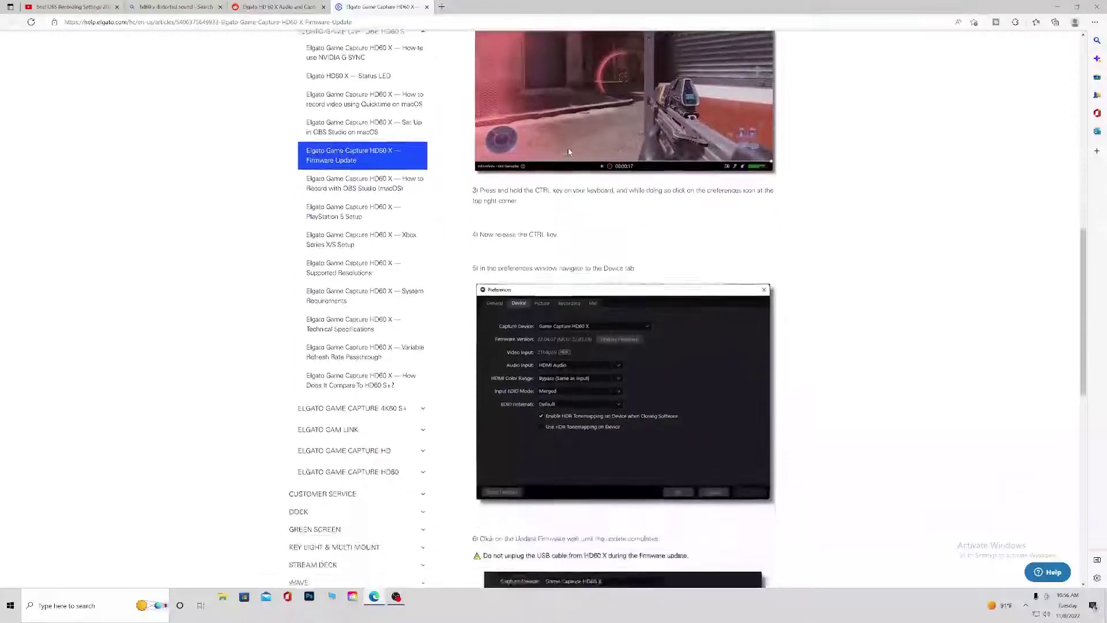
{"action": "scroll", "coordinate": [579, 156], "scroll_direction": "down", "scroll_amount": 2}
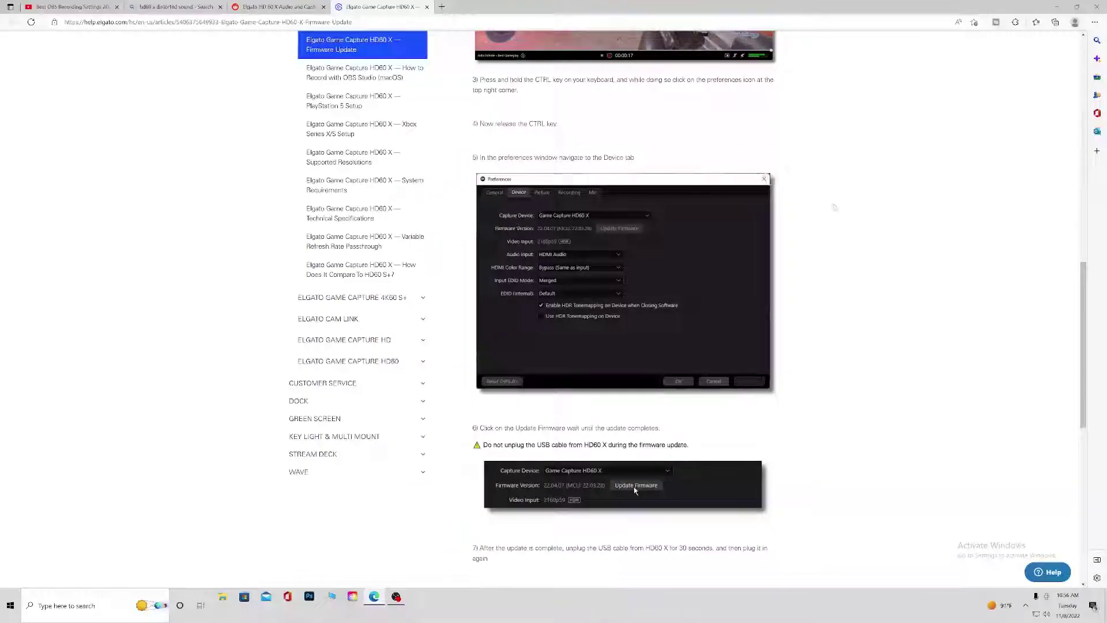
{"action": "scroll", "coordinate": [591, 244], "scroll_direction": "down", "scroll_amount": 2}
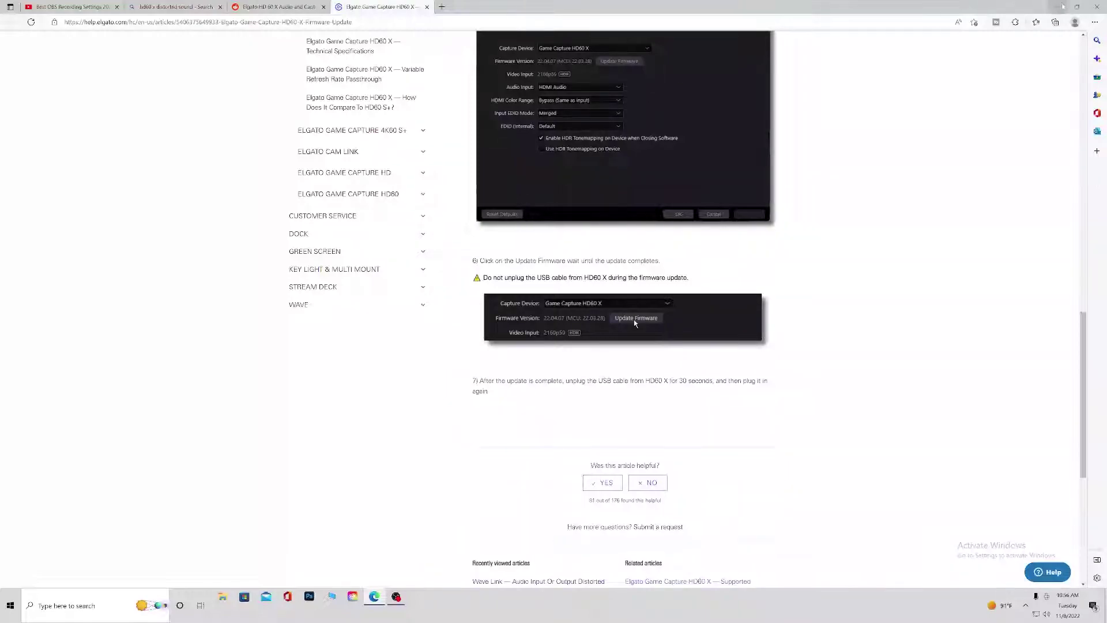
{"action": "key", "text": "super+d"}
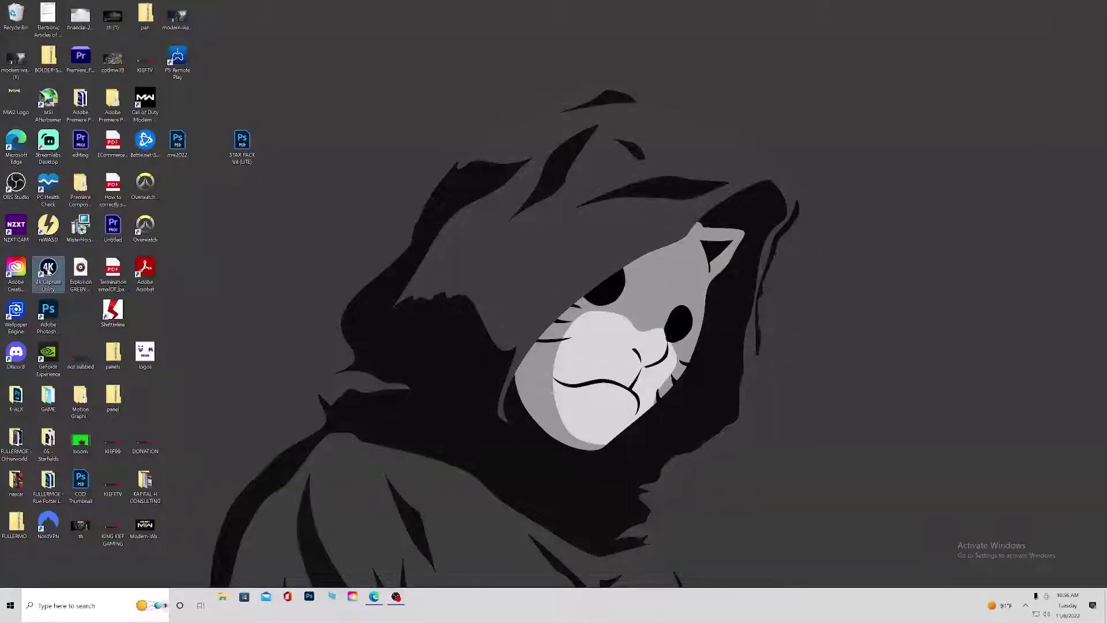
- Launch 4K Capture Utility from its desktop shortcut, showing the HD60 X firmware version and audio input
{"action": "left_click", "coordinate": [745, 245]}
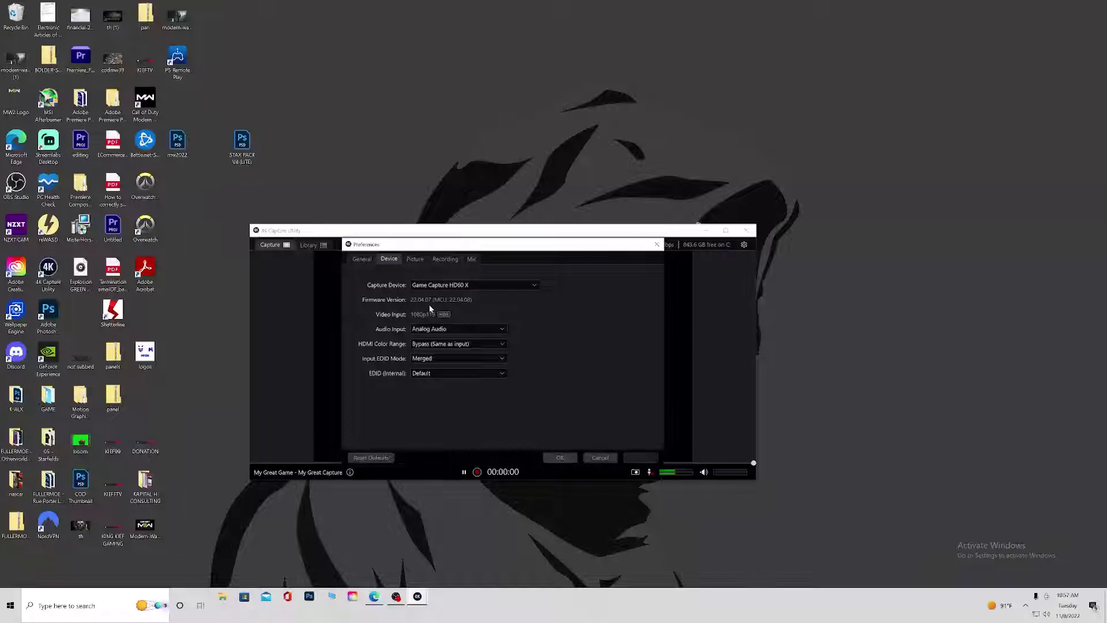
- Close Preferences and Ctrl-click the gear to reopen the Device tab with Update Firmware
{"action": "left_click", "coordinate": [658, 244]}
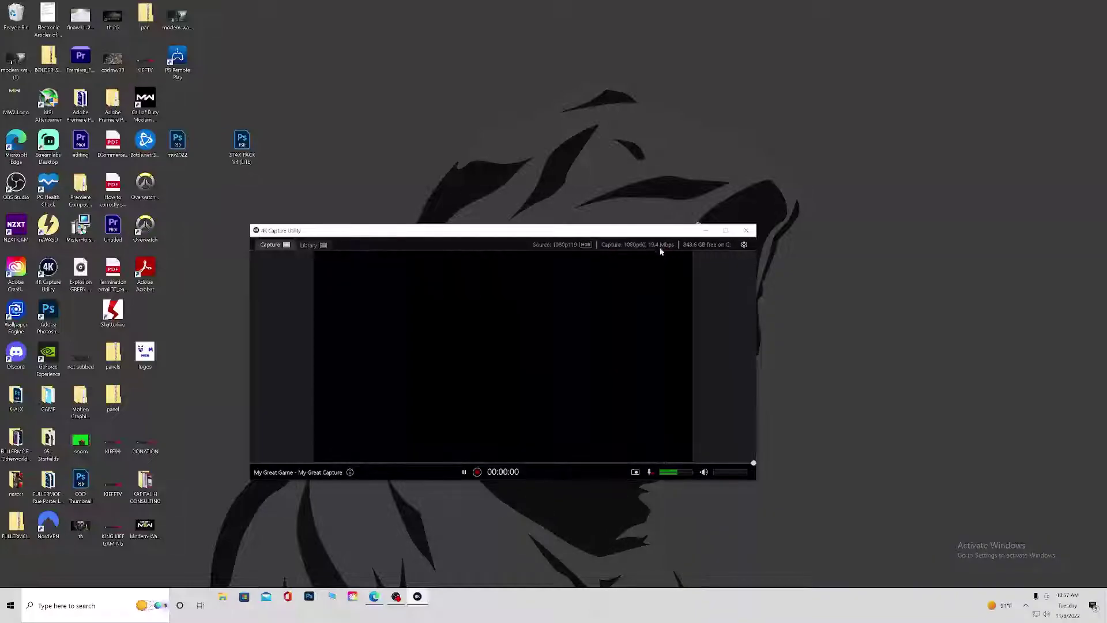
{"action": "left_click", "coordinate": [743, 245]}
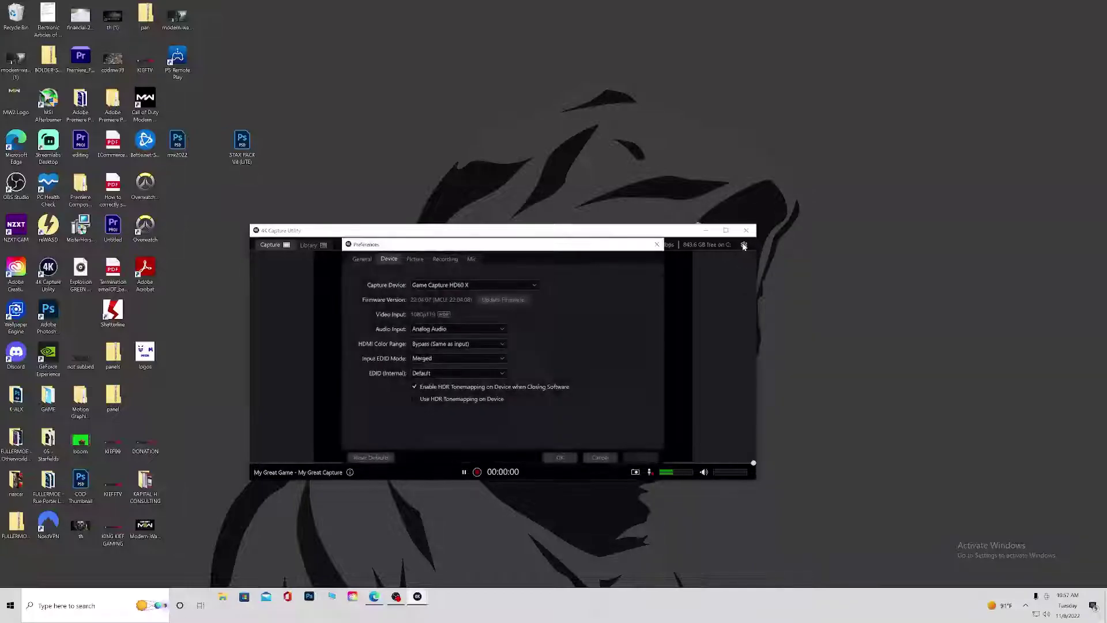